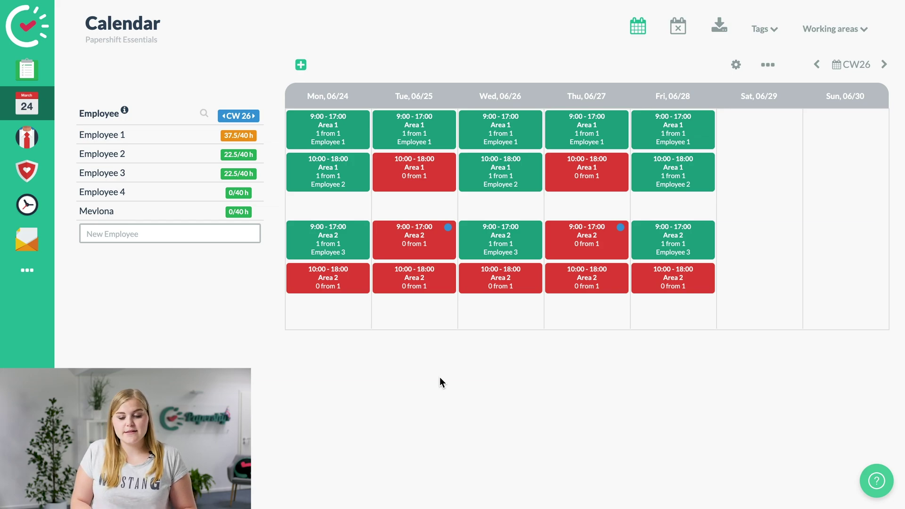
- Assign Employee 3 to Tuesday's 9:00–17:00 Area 2 shift
mouse_move(450, 231)
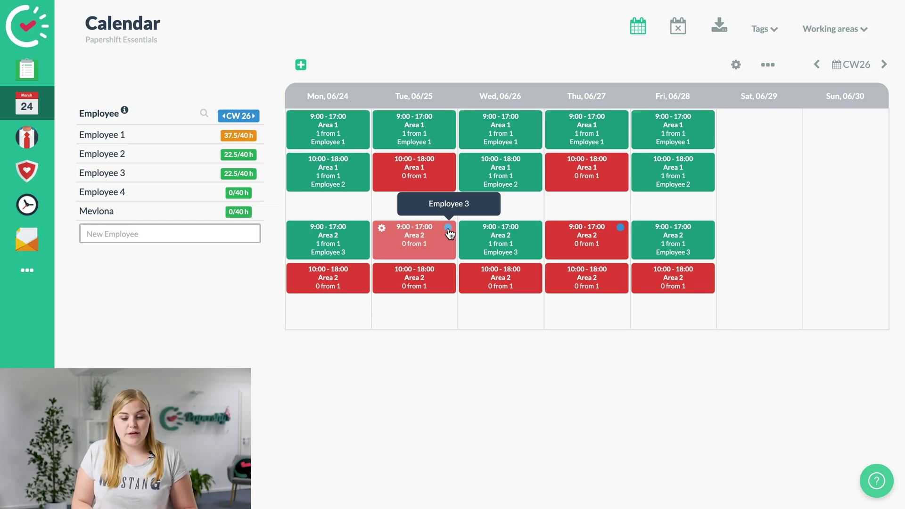
mouse_move(622, 229)
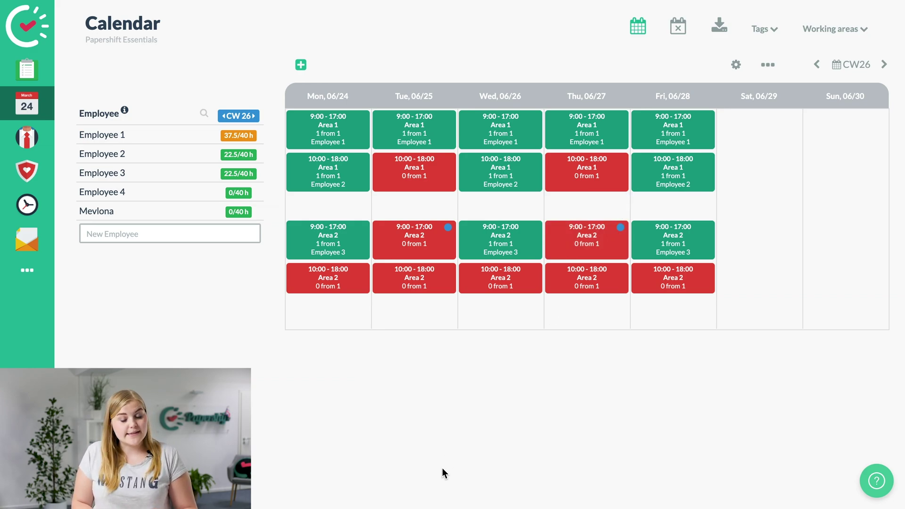
left_click(424, 237)
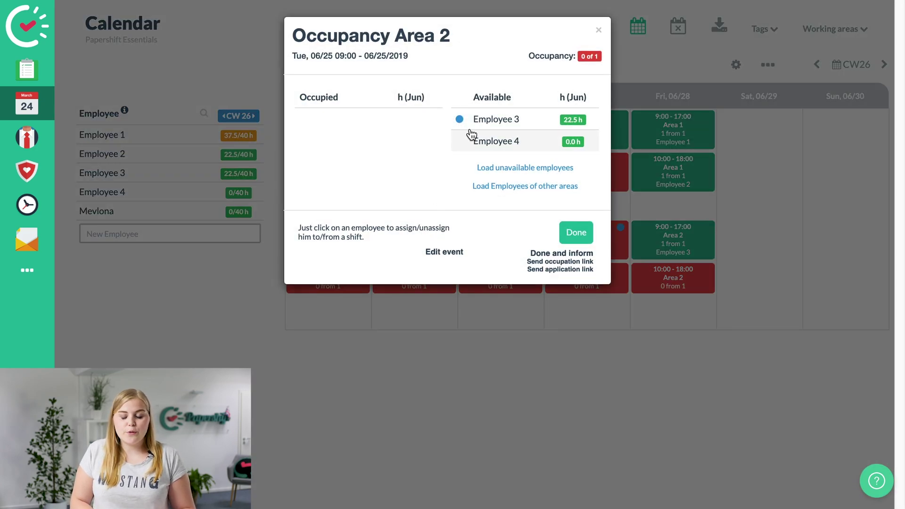
left_click(508, 121)
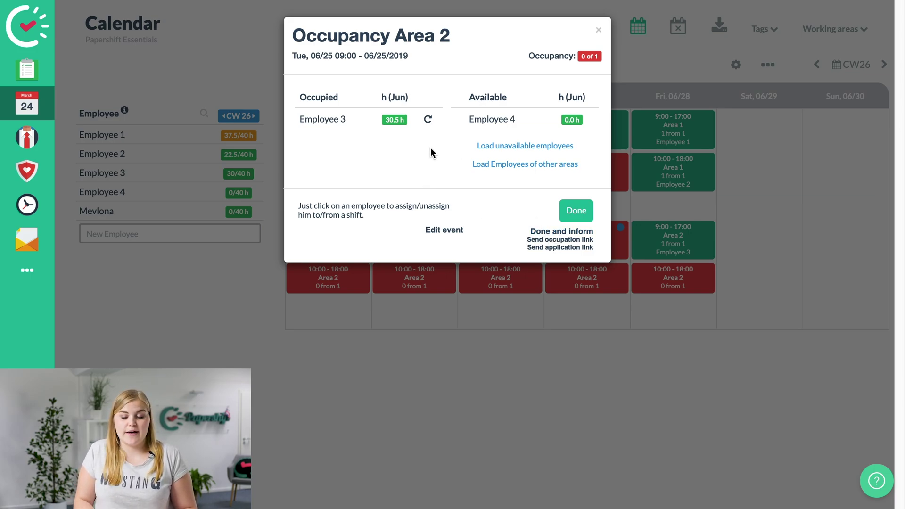
left_click(557, 231)
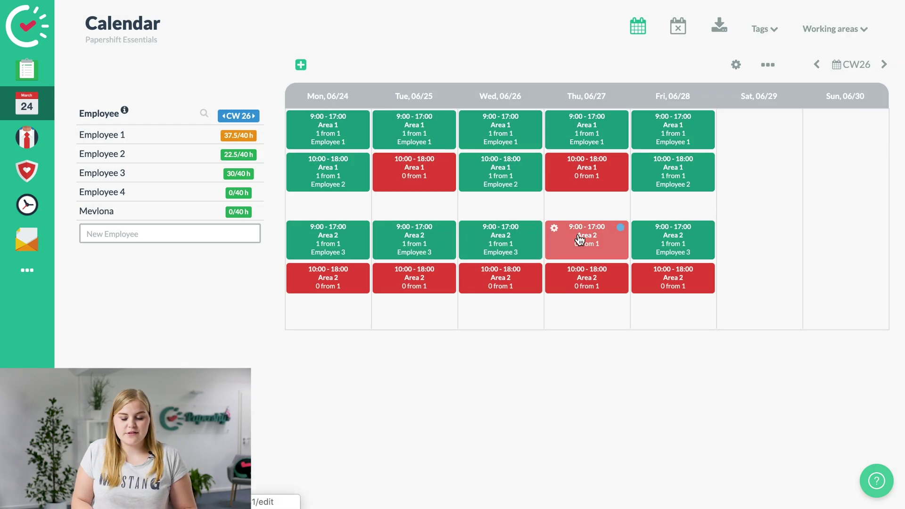
- Assign Employee 3 to Thursday's 9:00–17:00 Area 2 shift and notify them
left_click(591, 240)
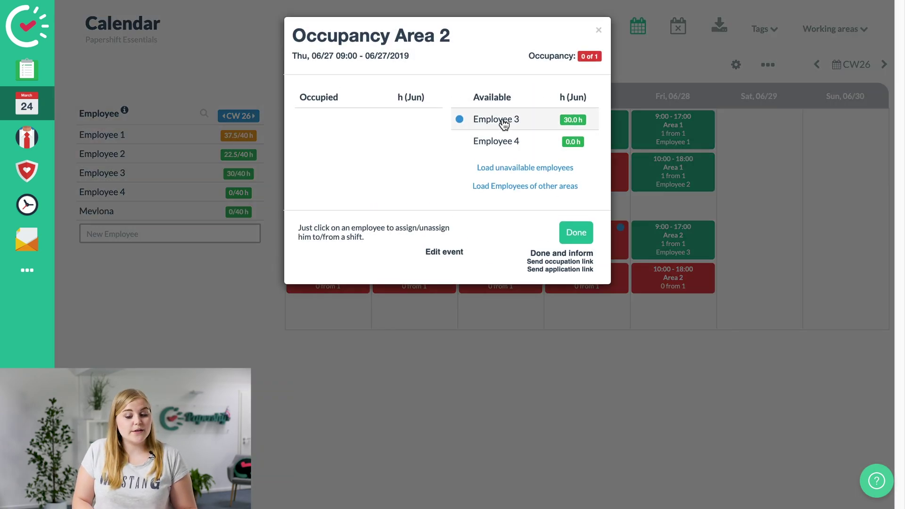
left_click(504, 124)
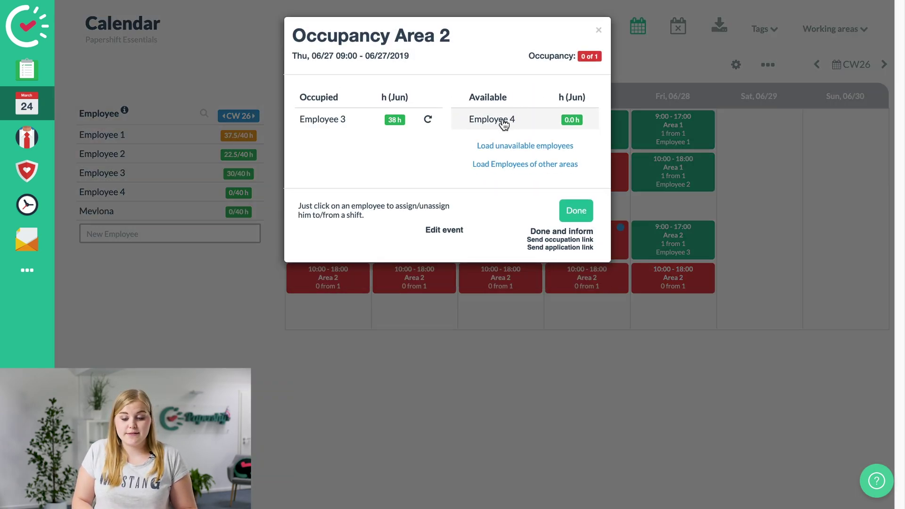
left_click(562, 234)
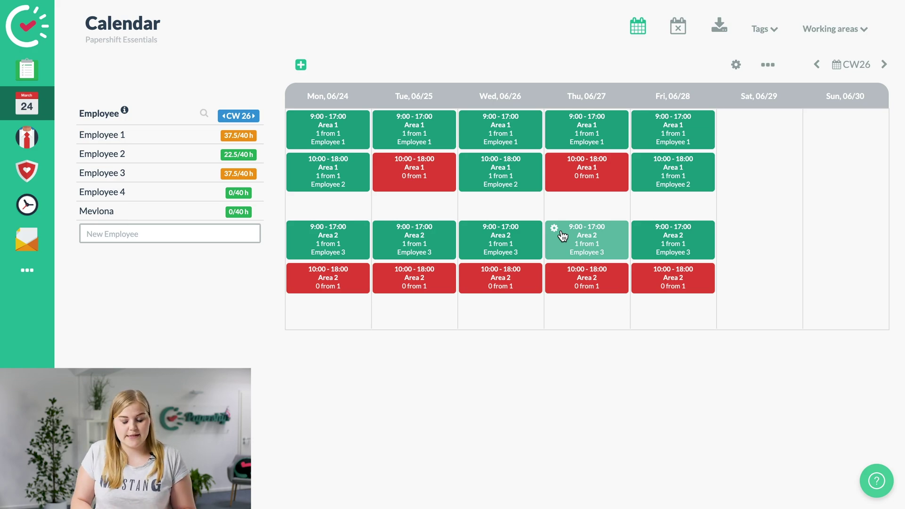
- In the employee's roster, apply for Tue/Thu 10:00–18:00 Area 1 and Wed 10:00–18:00 Area 2 shifts
key("ctrl+Up")
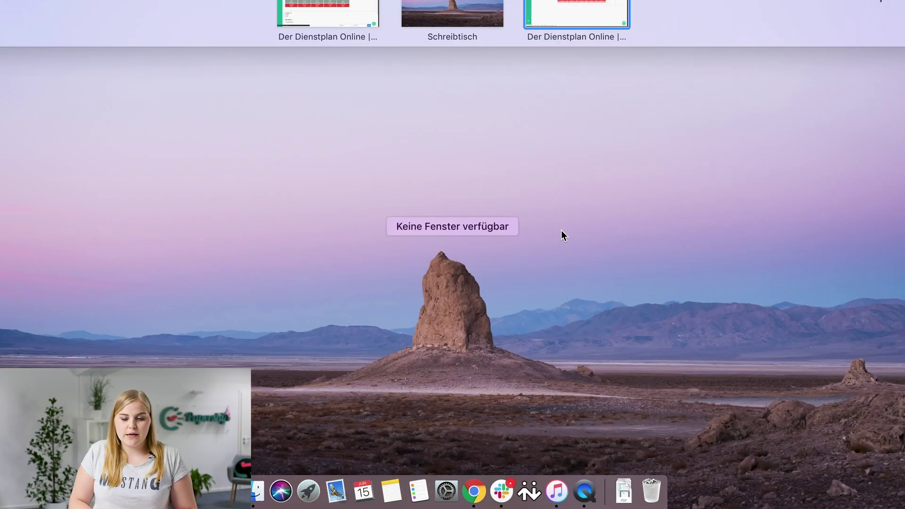
left_click(344, 8)
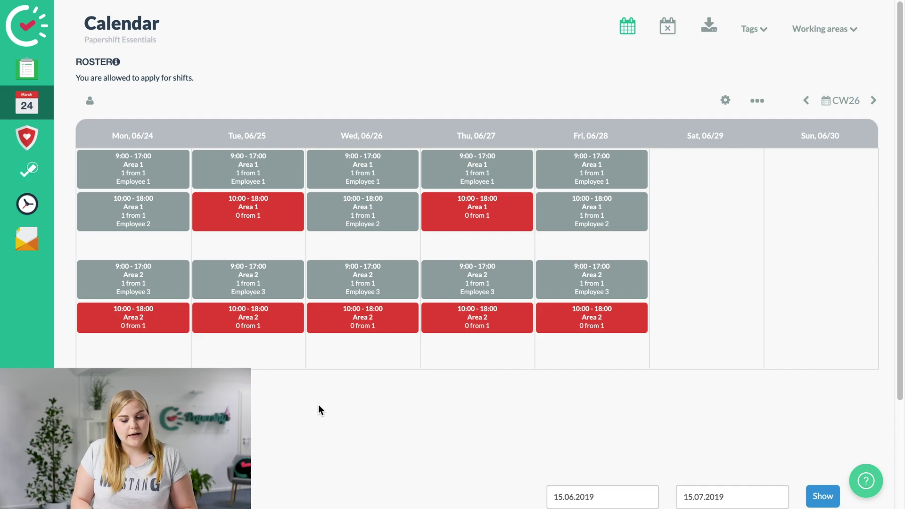
left_click(262, 216)
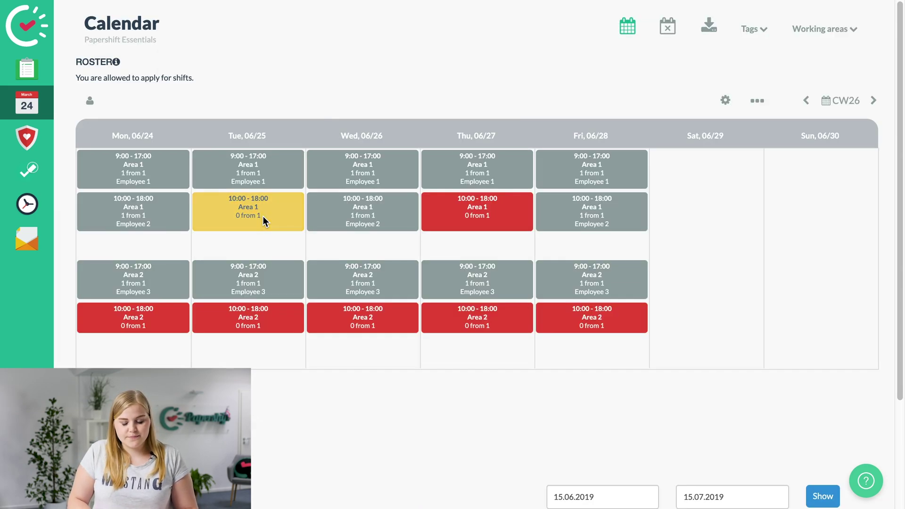
left_click(496, 211)
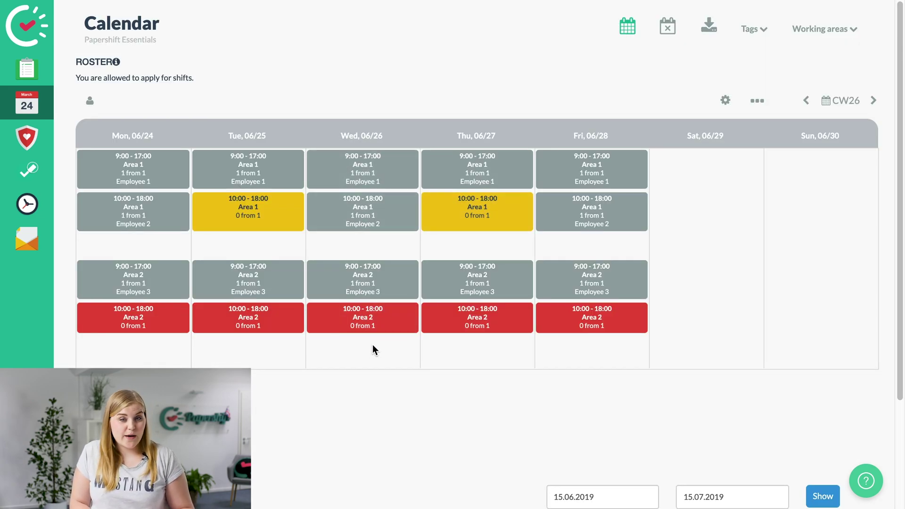
left_click(374, 321)
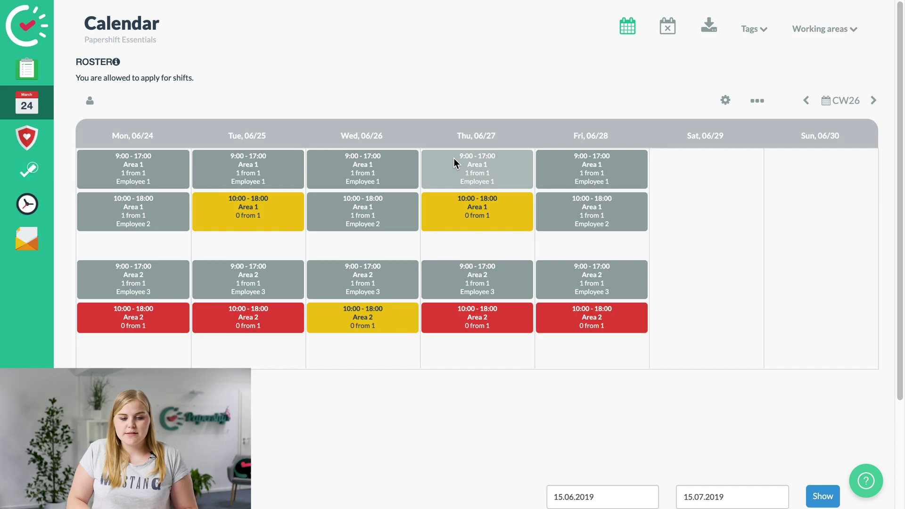
- Return to the manager's calendar and reload it to show the new applications
key("ctrl+Up")
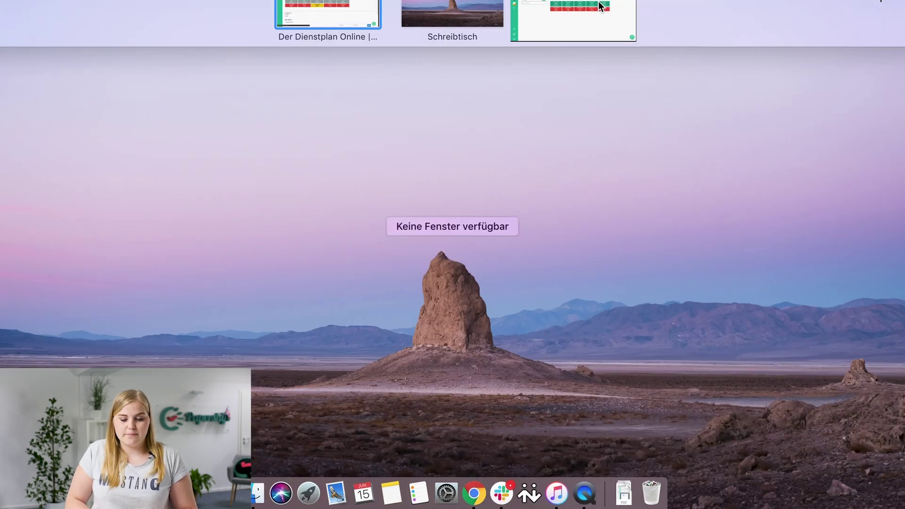
left_click(600, 6)
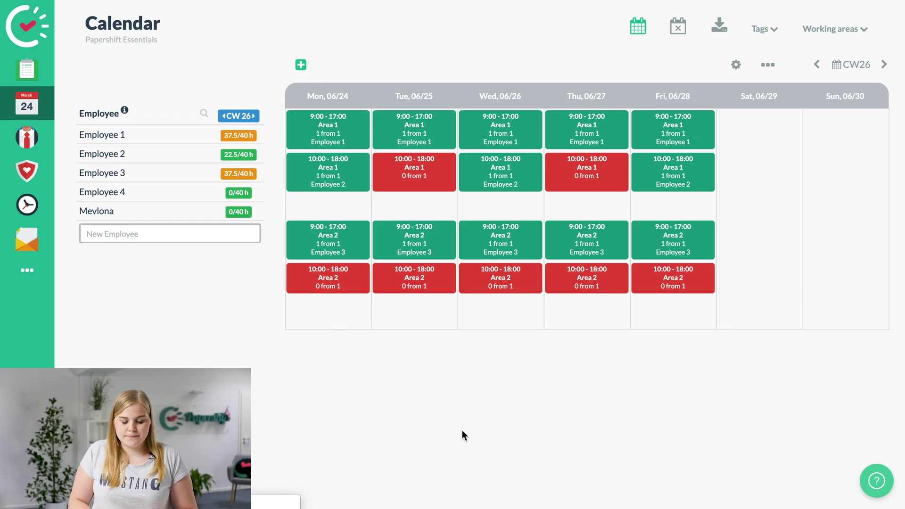
key("super+r")
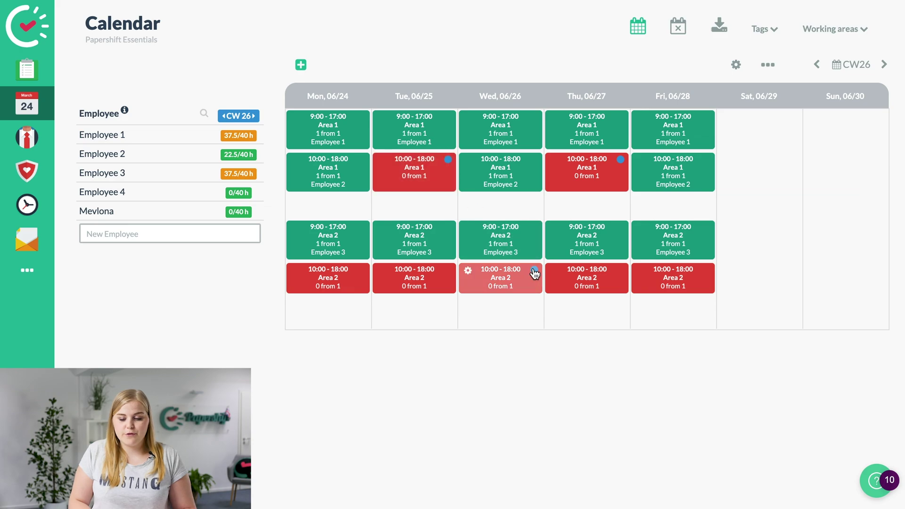
- Give Employee 4 Tuesday's and Thursday's Area 1 and Wednesday's Area 2 10:00–18:00 shifts
mouse_move(621, 163)
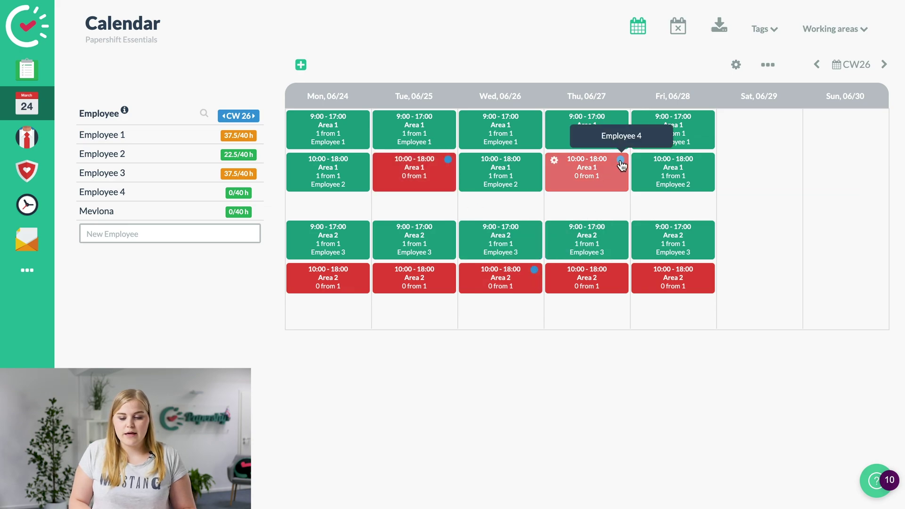
left_click(108, 195)
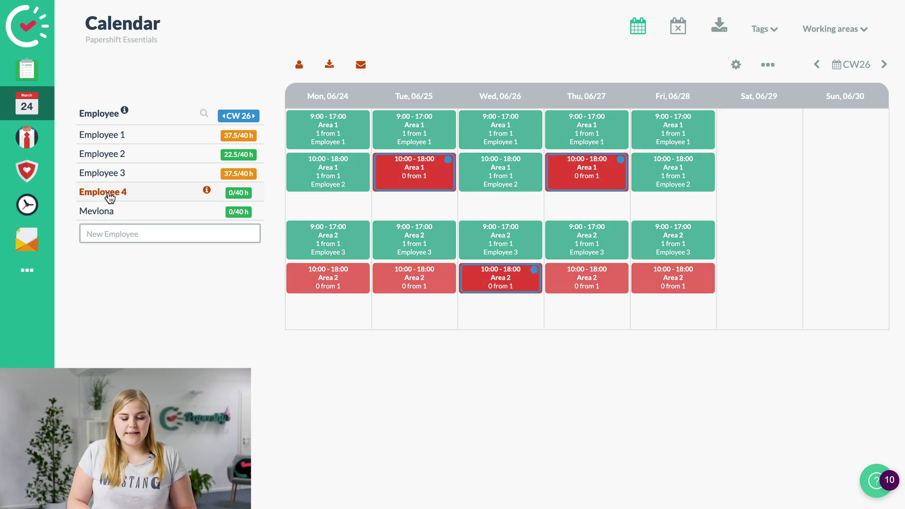
mouse_move(444, 161)
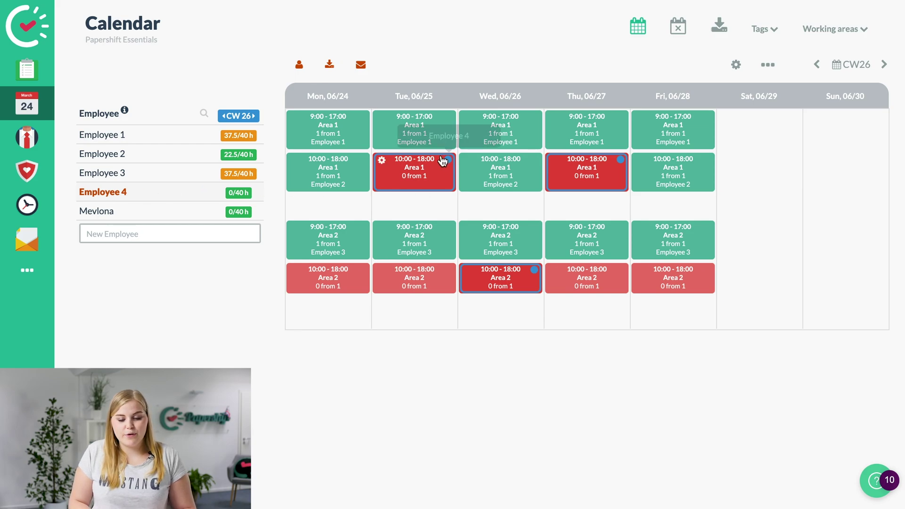
left_click(423, 188)
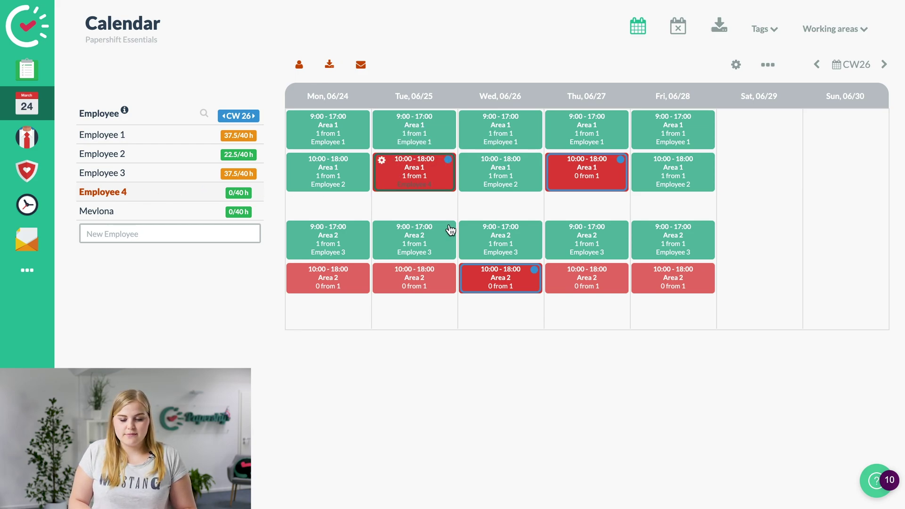
left_click(499, 287)
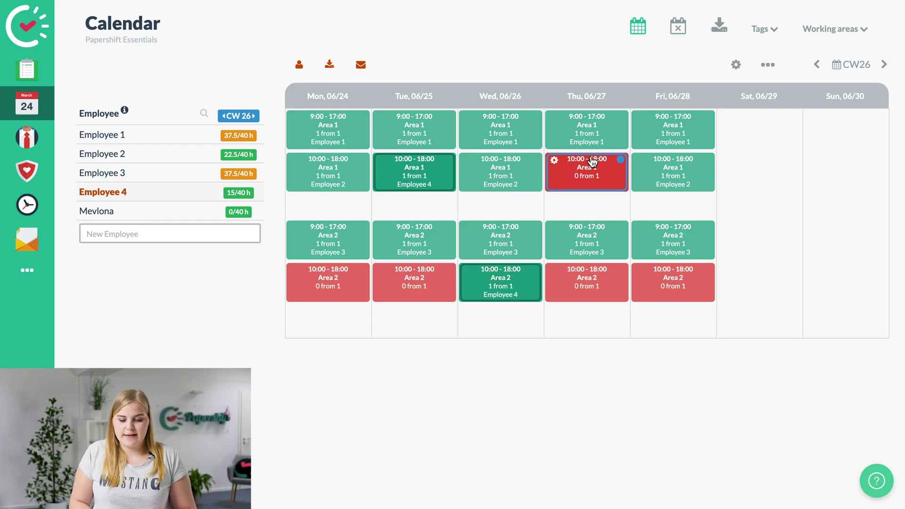
left_click(590, 161)
left_click(120, 197)
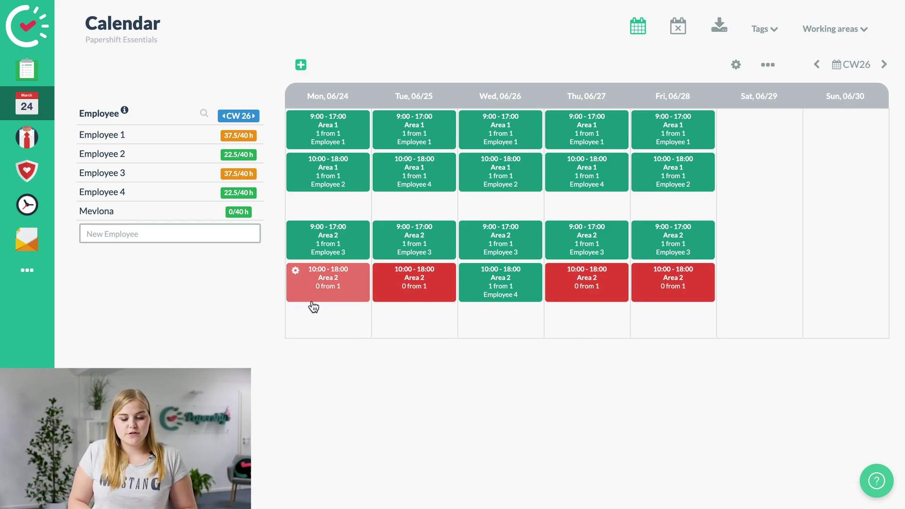
- Staff Monday's 10:00–18:00 Area 2 shift with Employee 4
left_click(335, 284)
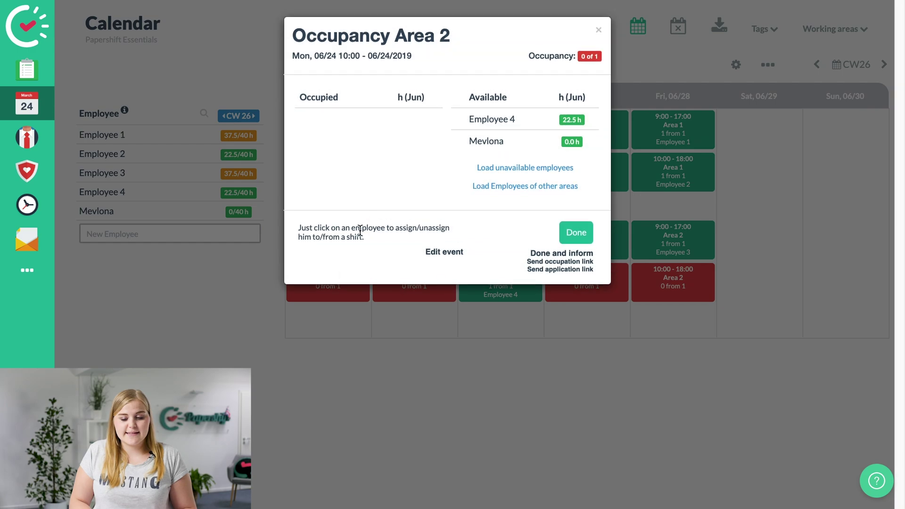
left_click(495, 124)
left_click(578, 212)
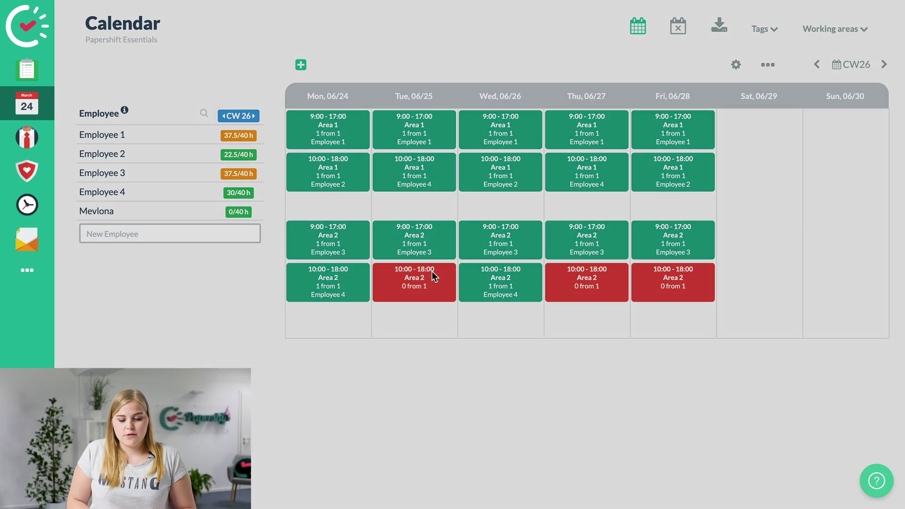
- Staff Tuesday's, Thursday's and Friday's 10:00–18:00 Area 2 shifts with the fifth staff member
left_click(432, 274)
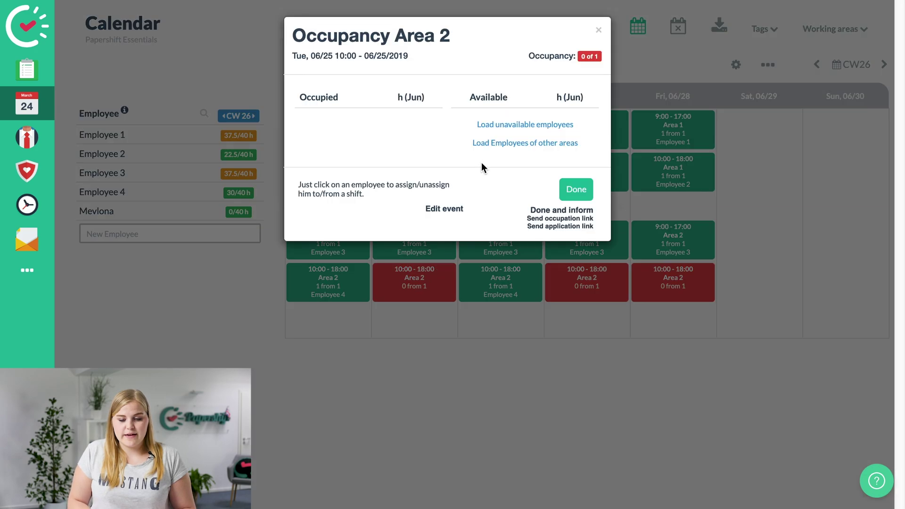
left_click(505, 124)
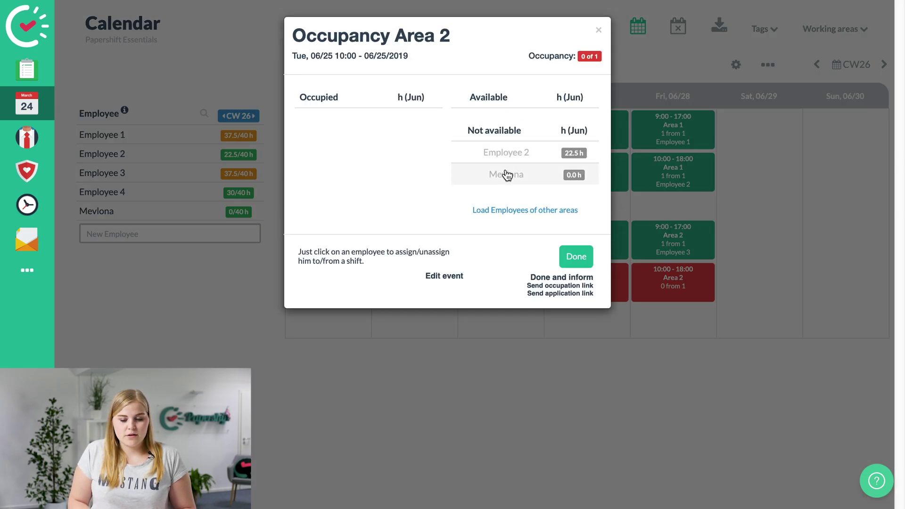
left_click(507, 175)
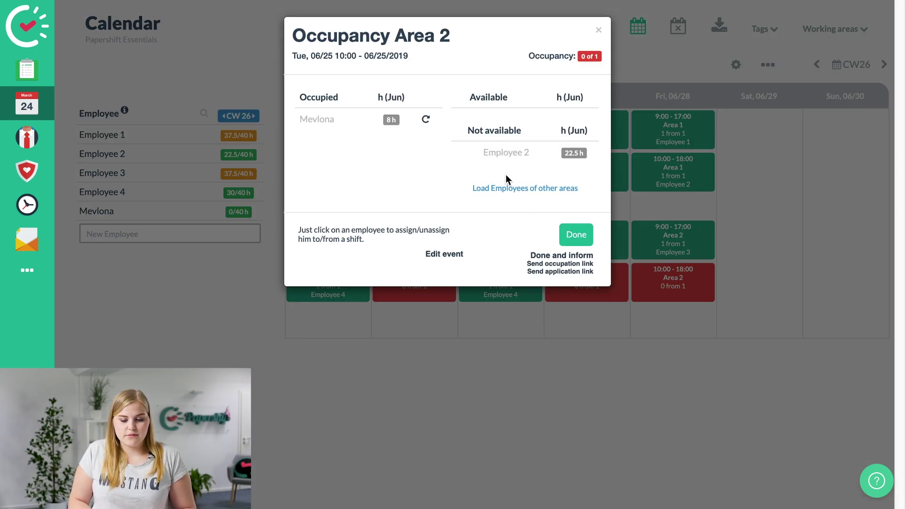
left_click(576, 235)
left_click(602, 295)
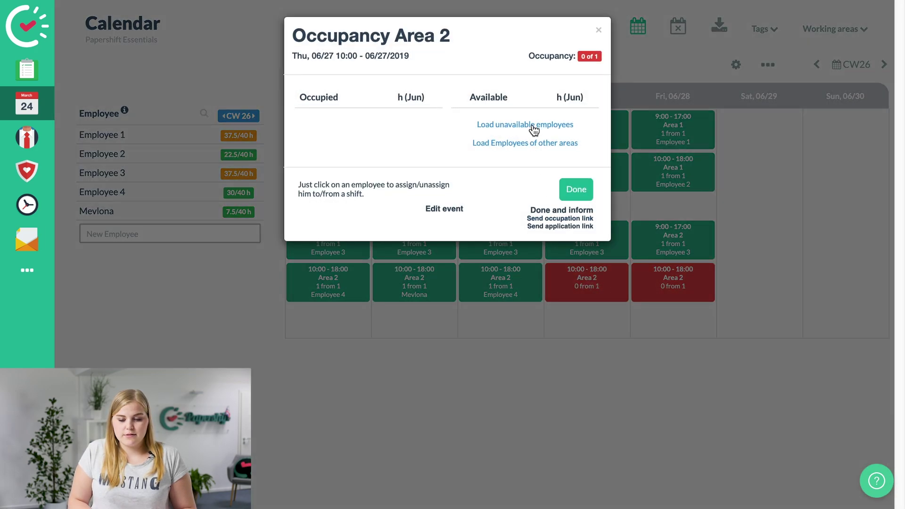
left_click(534, 126)
left_click(514, 174)
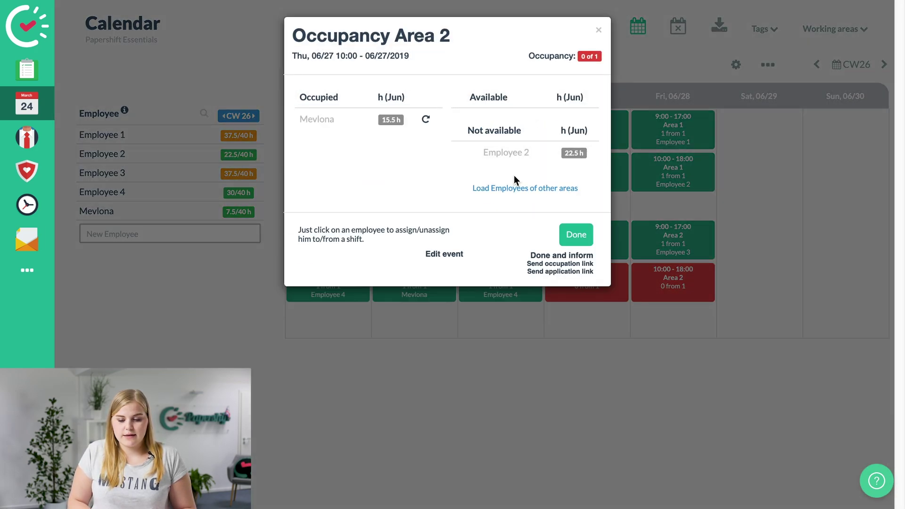
left_click(583, 228)
left_click(671, 278)
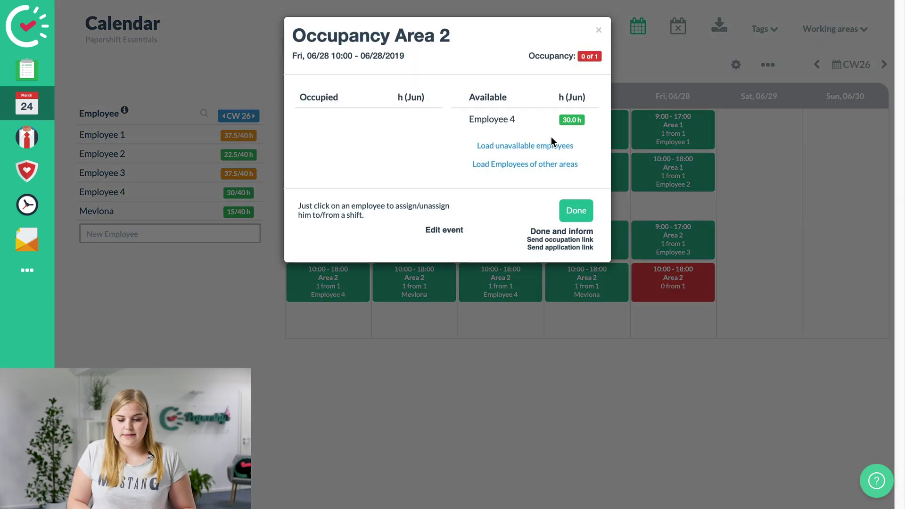
left_click(521, 174)
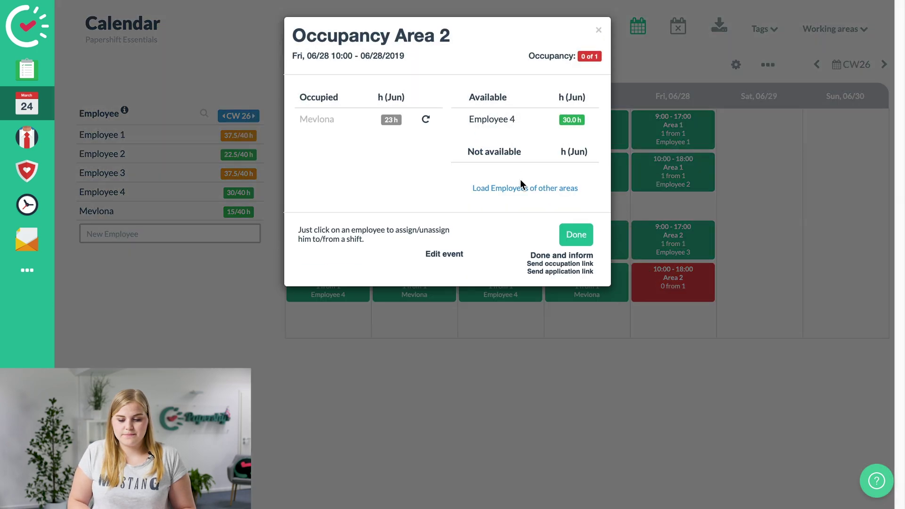
left_click(577, 236)
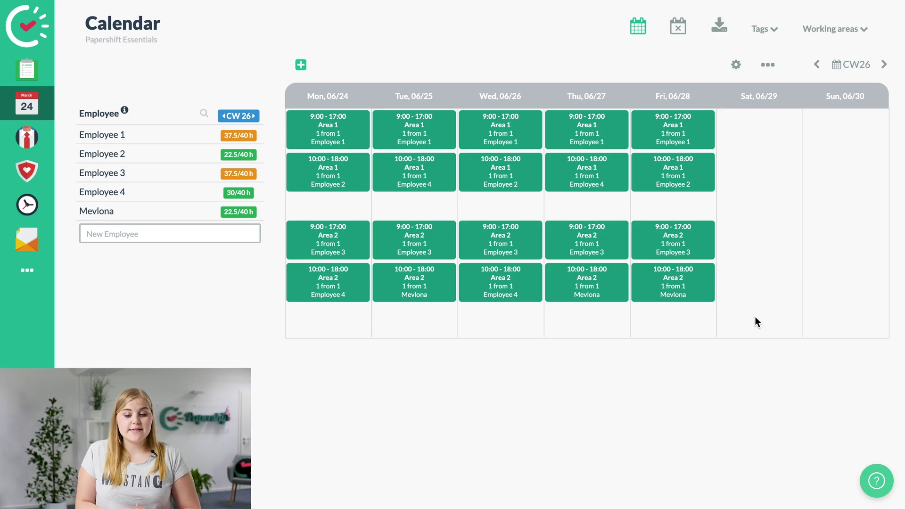